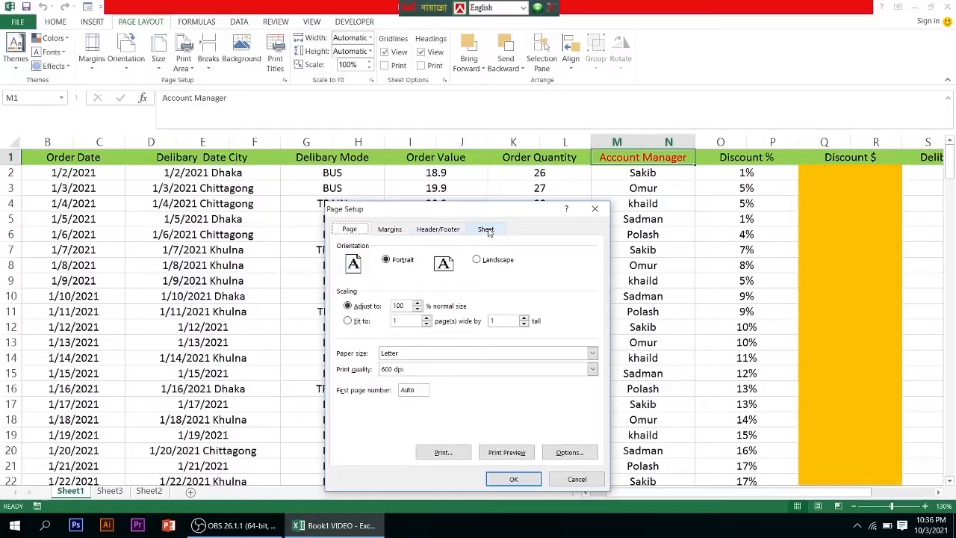
- Set the print titles to repeat row 2 at the top and columns B to C at the left of each page
click(486, 229)
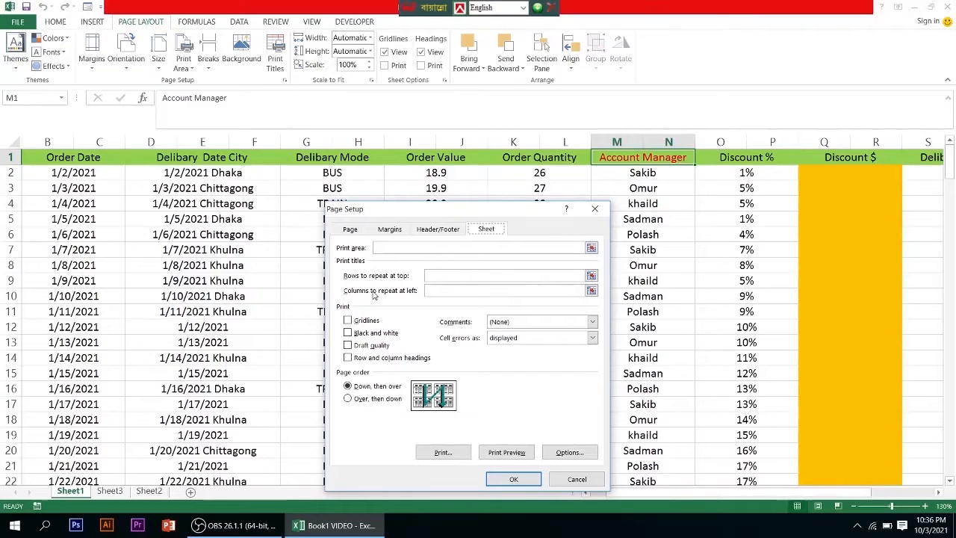
click(446, 275)
click(454, 276)
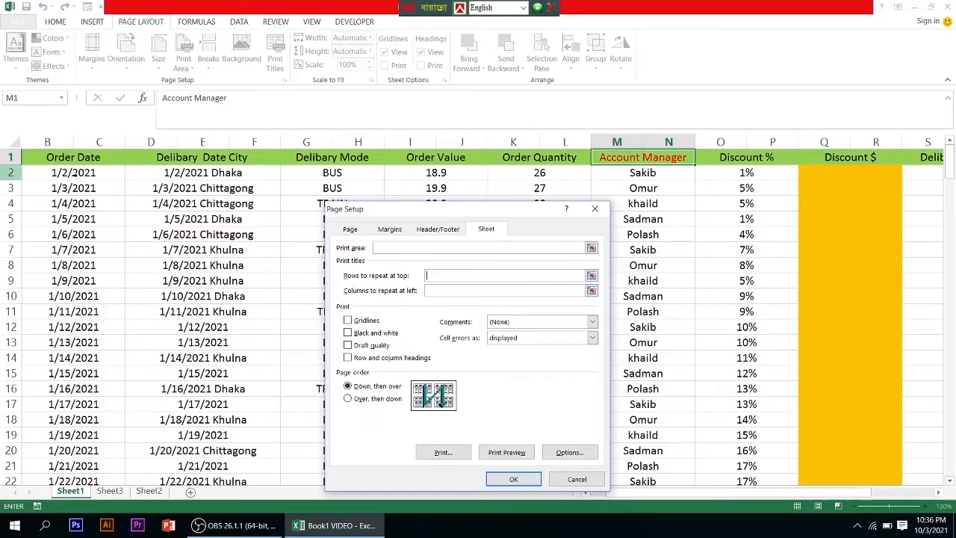
click(74, 173)
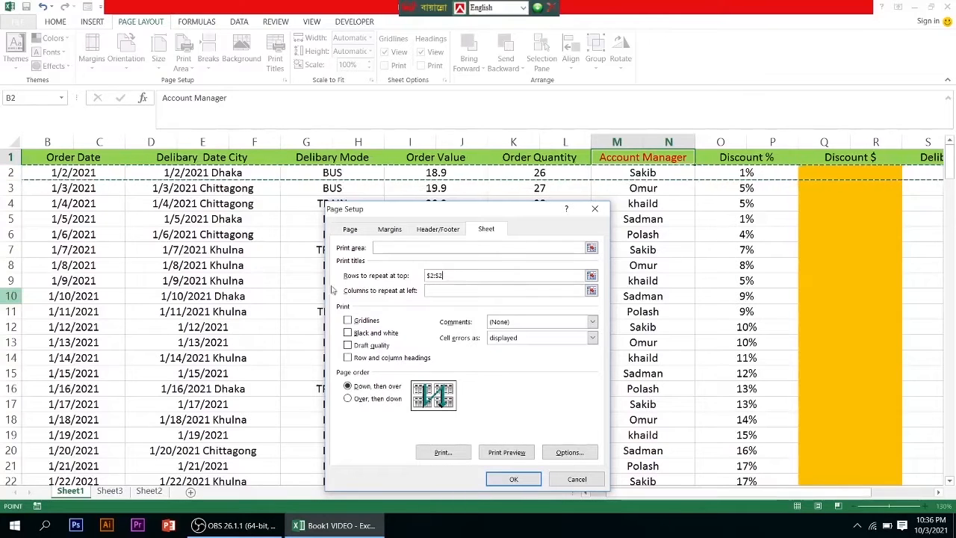
click(438, 295)
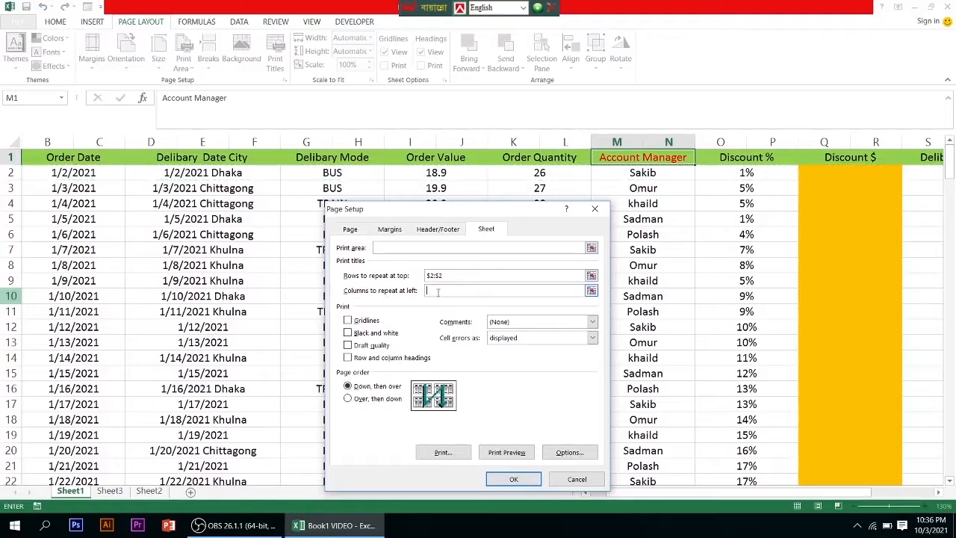
click(78, 158)
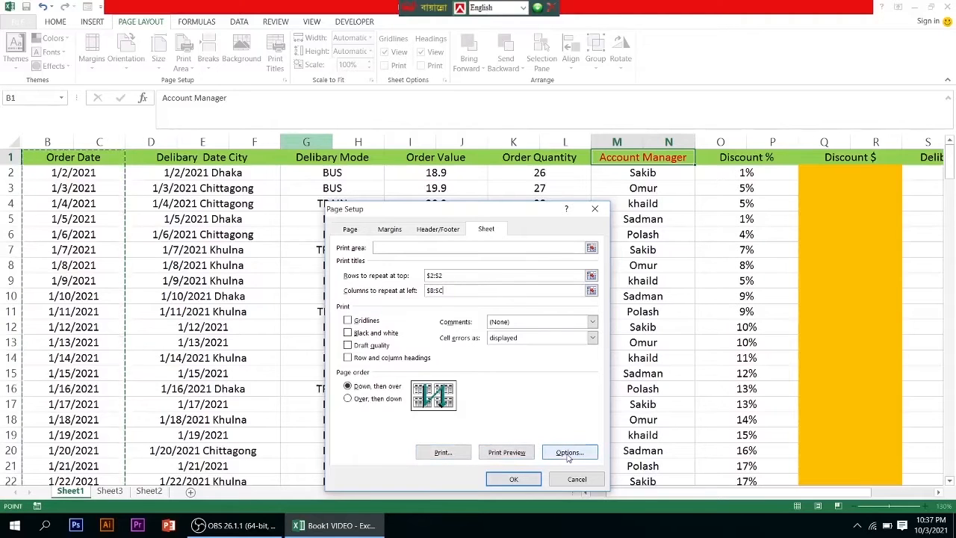
- Preview the printout, check the repeated titles across its pages, and return to the worksheet
click(506, 452)
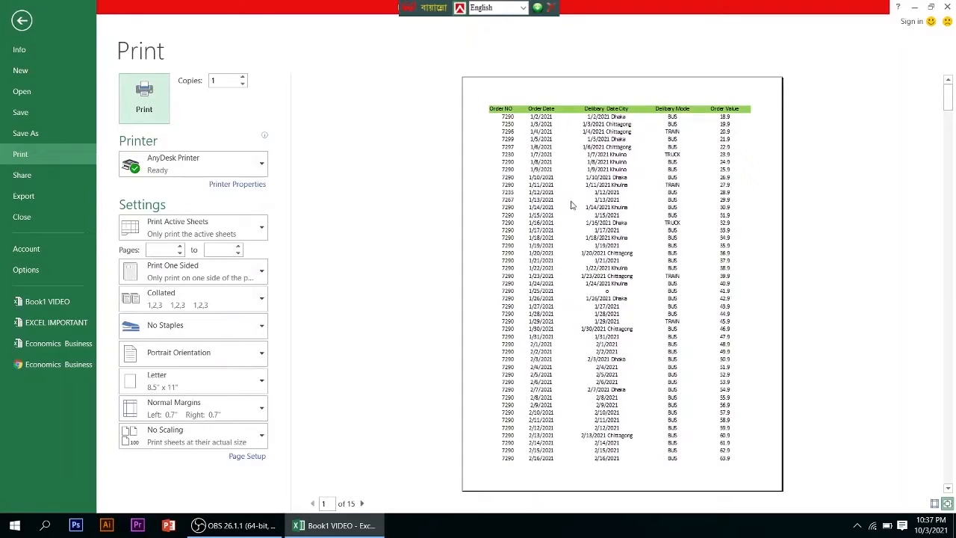
scroll(608, 220, down, 4)
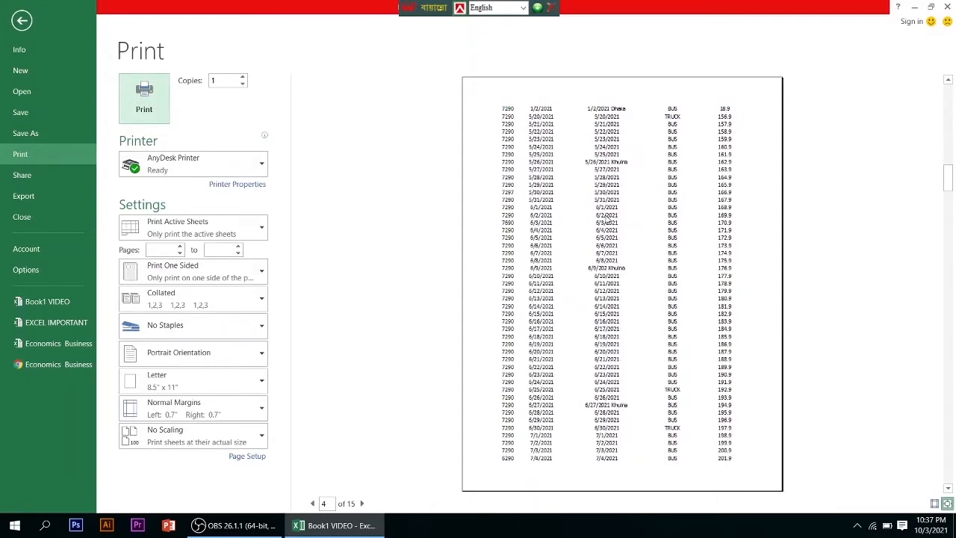
scroll(608, 222, up, 4)
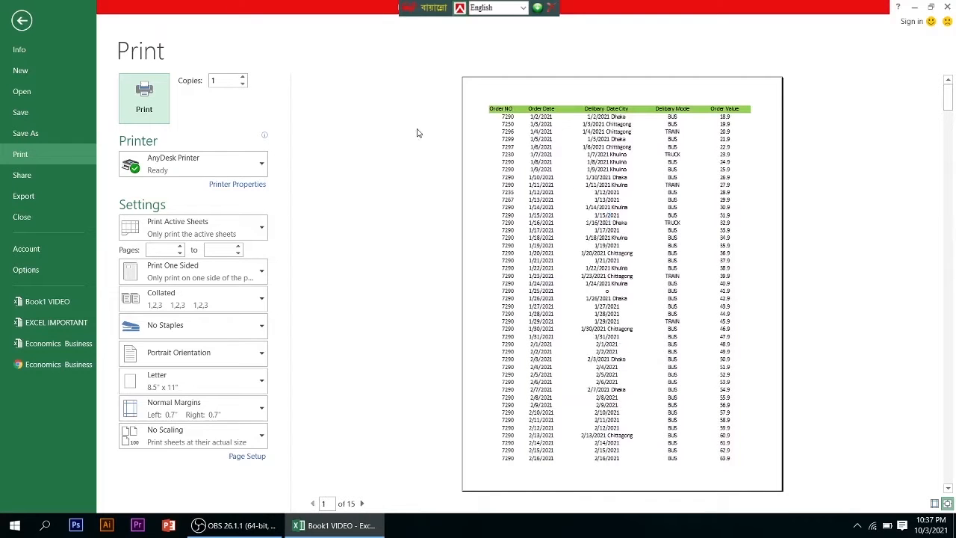
click(22, 22)
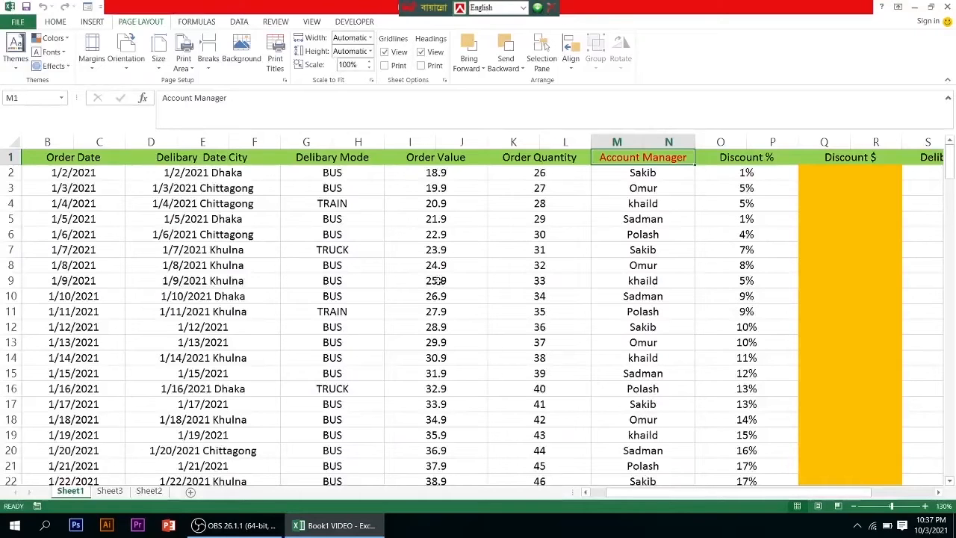
- Show the sheet in Page Layout view and Page Break Preview to examine how it divides into pages
click(818, 506)
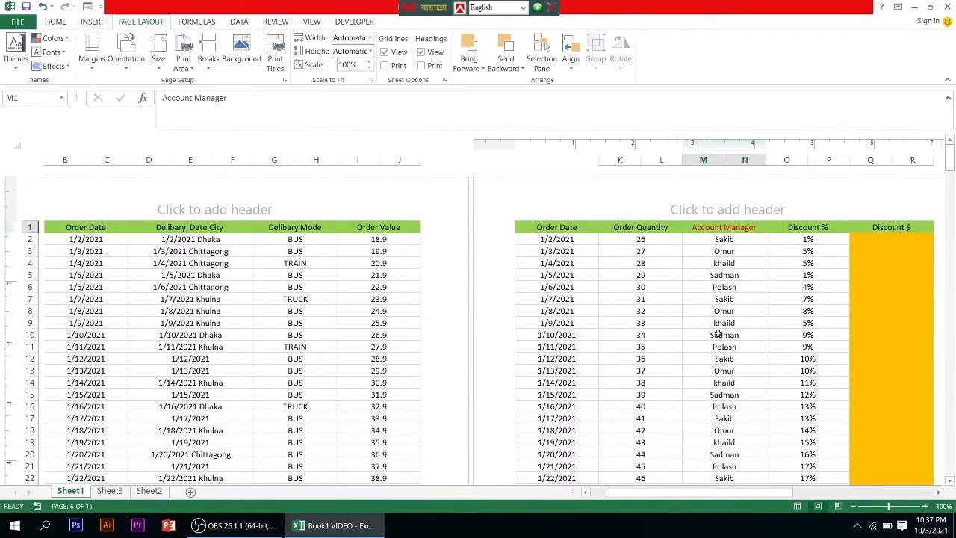
click(840, 508)
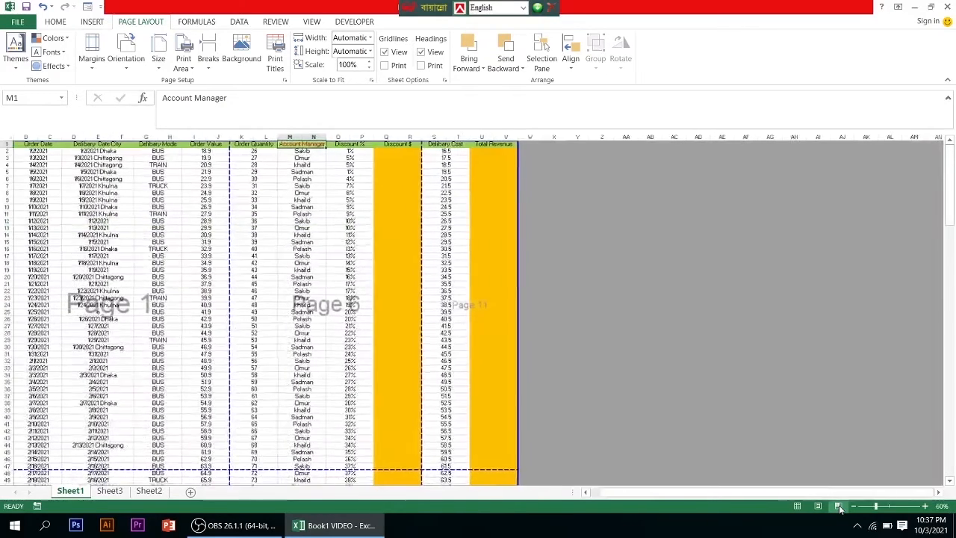
scroll(382, 299, down, 5)
scroll(383, 299, up, 5)
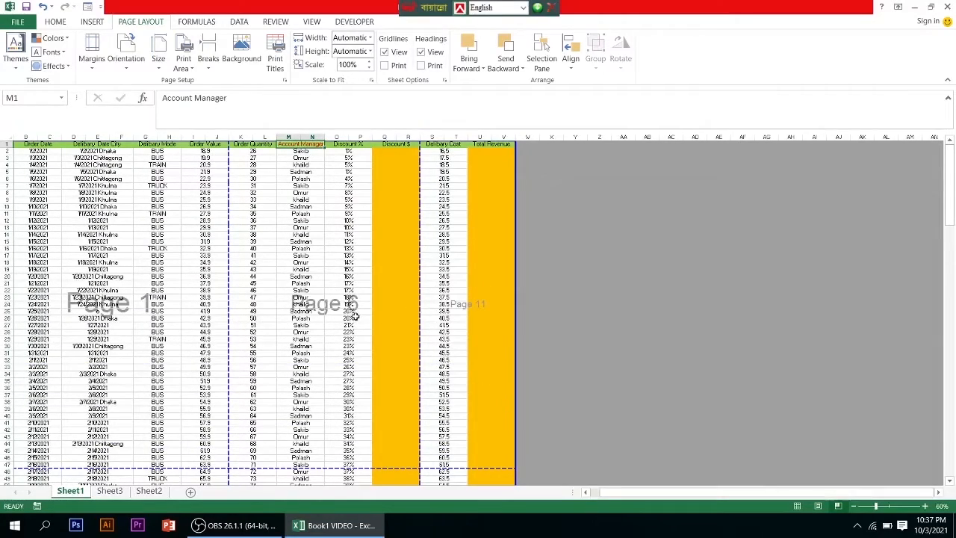
- Return to Page Layout view and open the center and right header sections of the first page
click(818, 509)
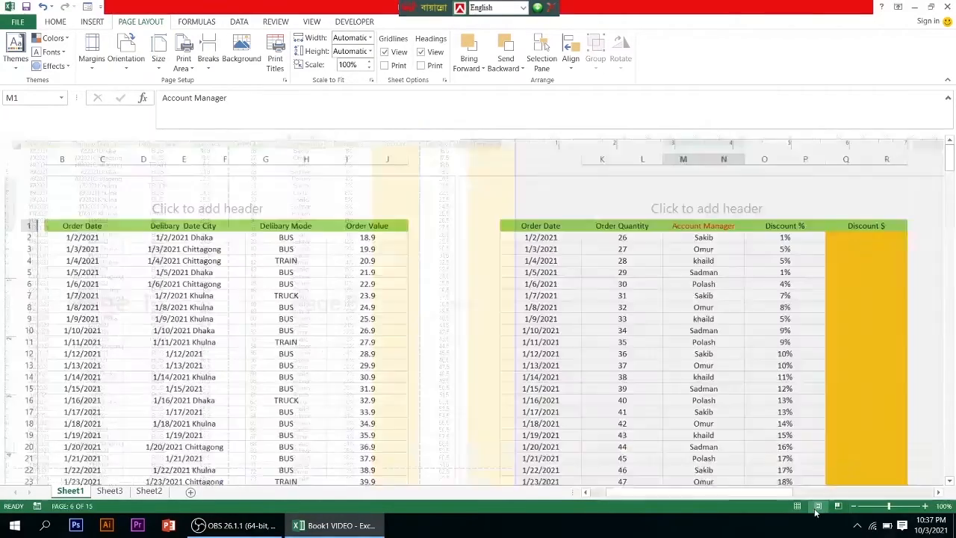
click(260, 208)
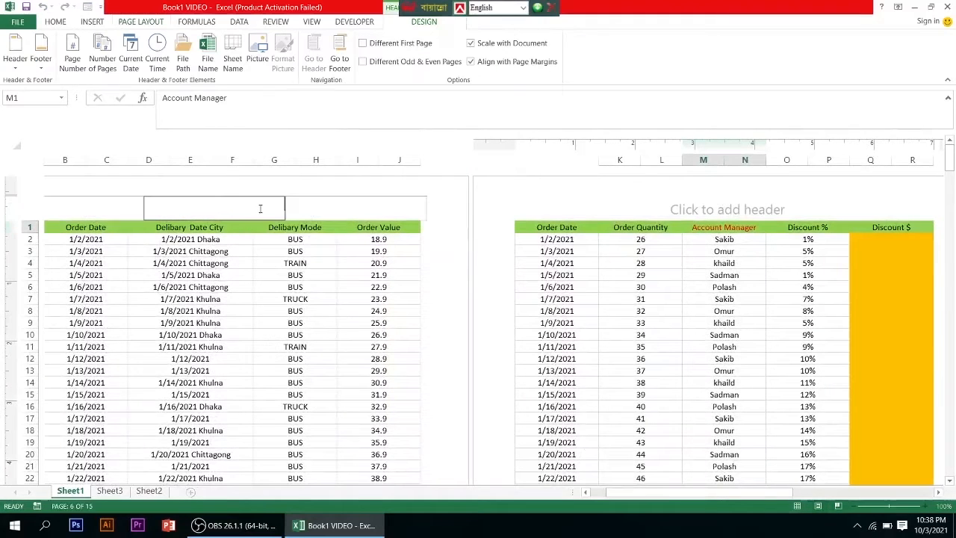
click(342, 210)
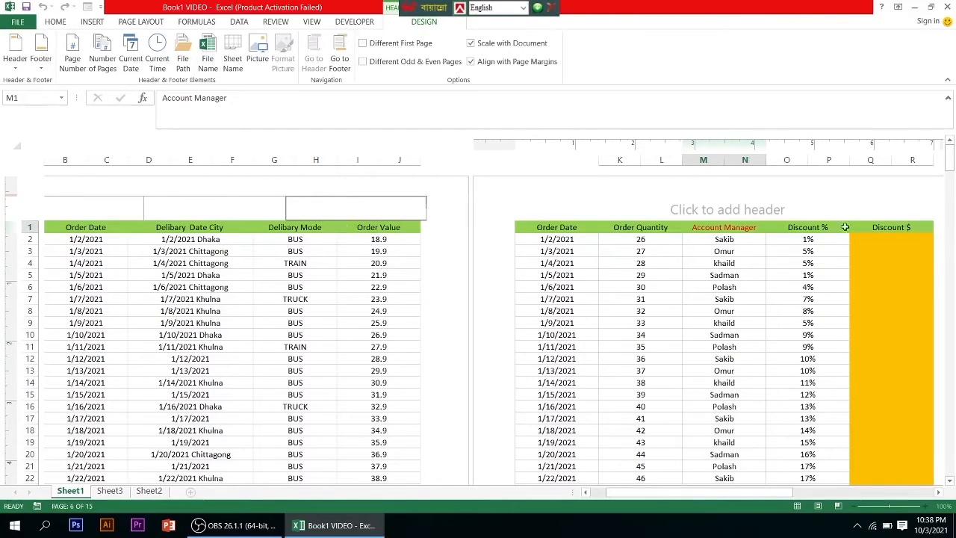
- Enter 1 in the first page's center footer, and 2 in the center footer of the page ending at row 93
drag(947, 168, 949, 217)
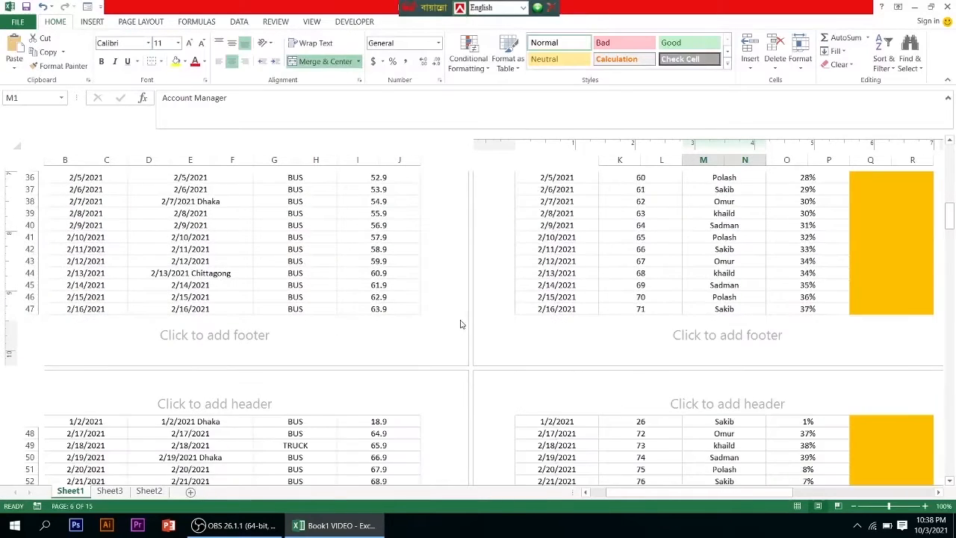
click(252, 337)
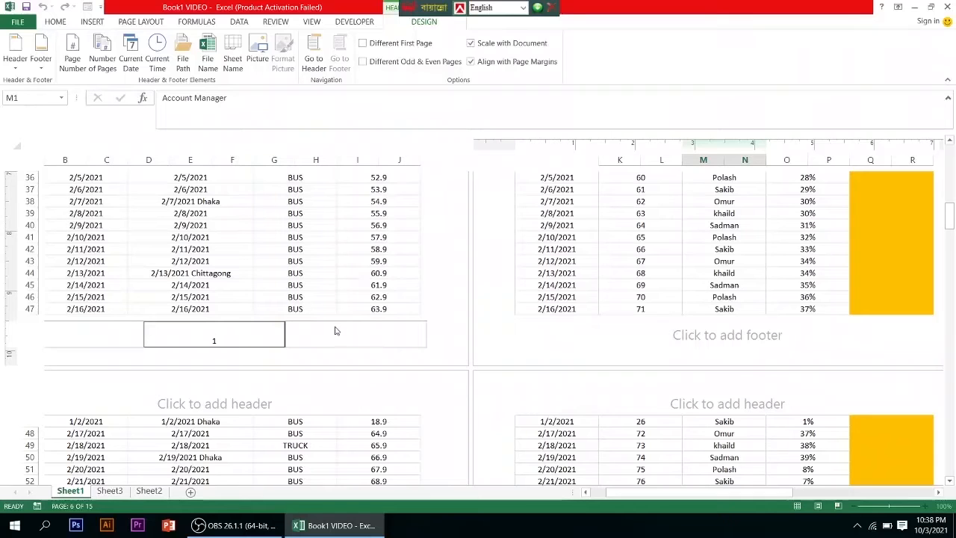
drag(951, 212, 951, 293)
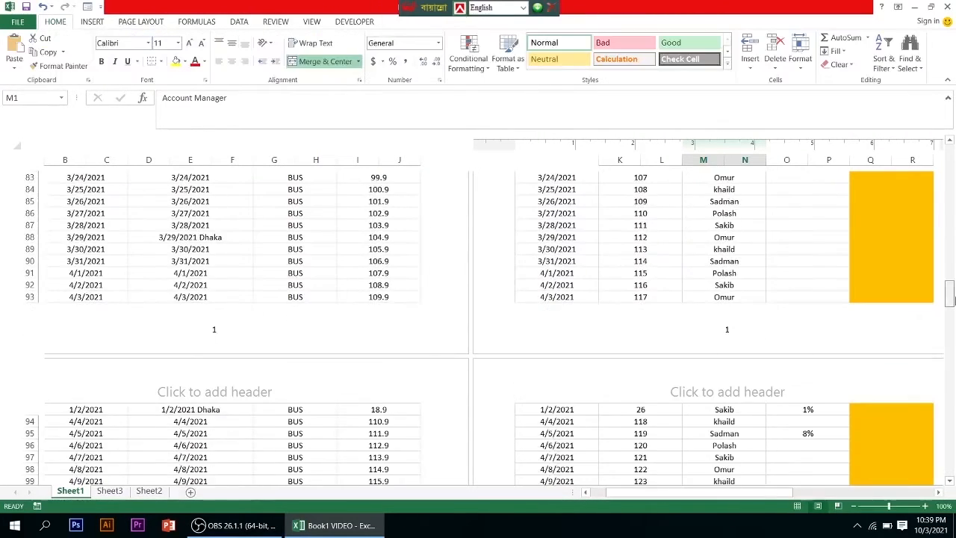
click(218, 327)
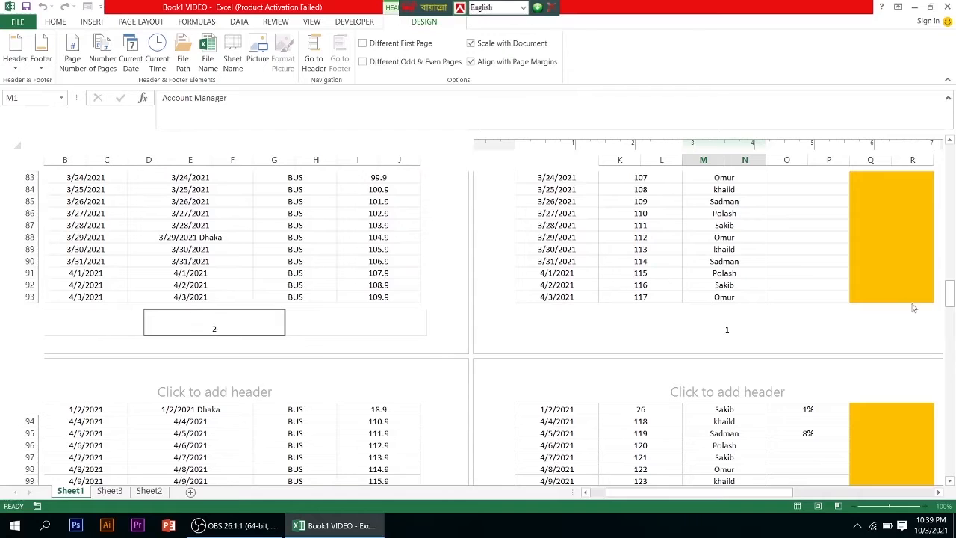
- Set the center footer to 3 on the page ending at row 139 and to 4 on the page ending at row 185
drag(950, 300, 953, 372)
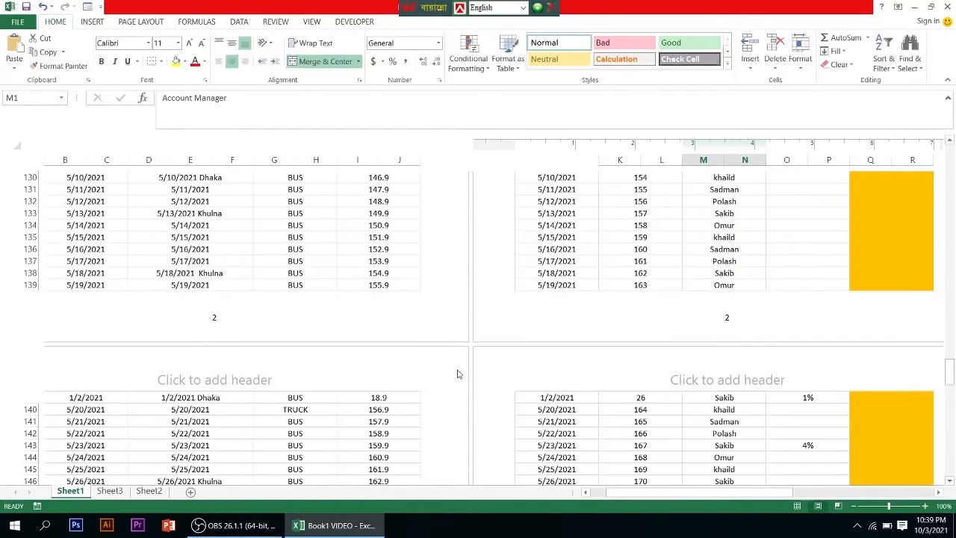
click(216, 319)
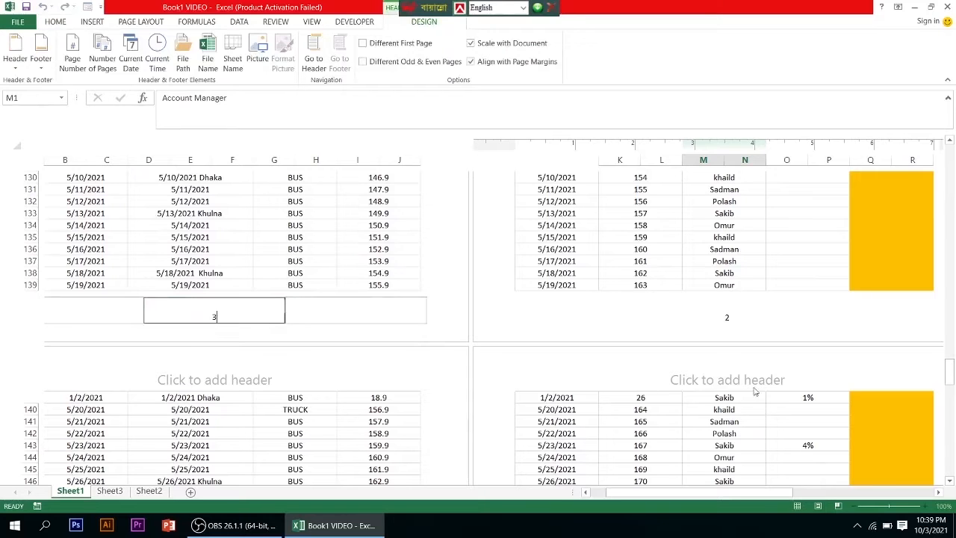
drag(950, 377, 947, 453)
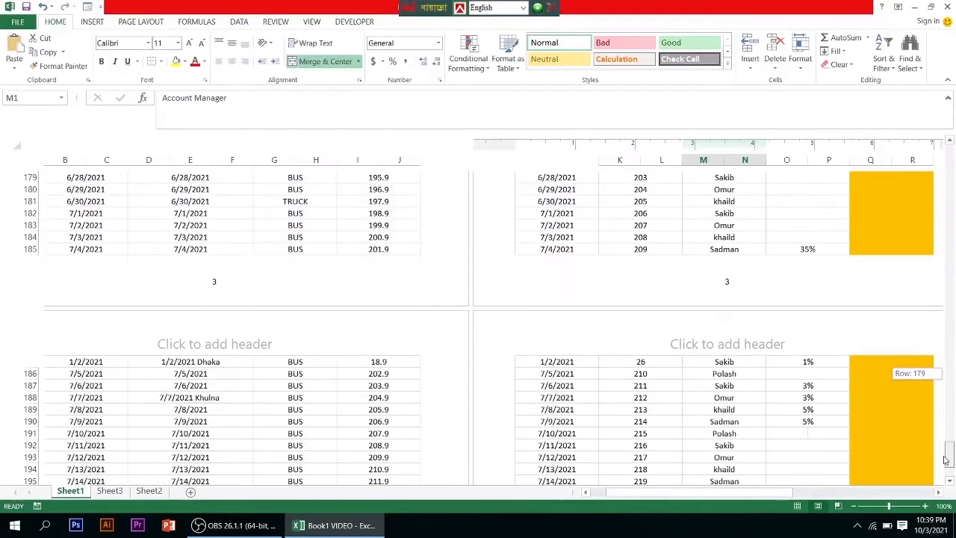
click(214, 271)
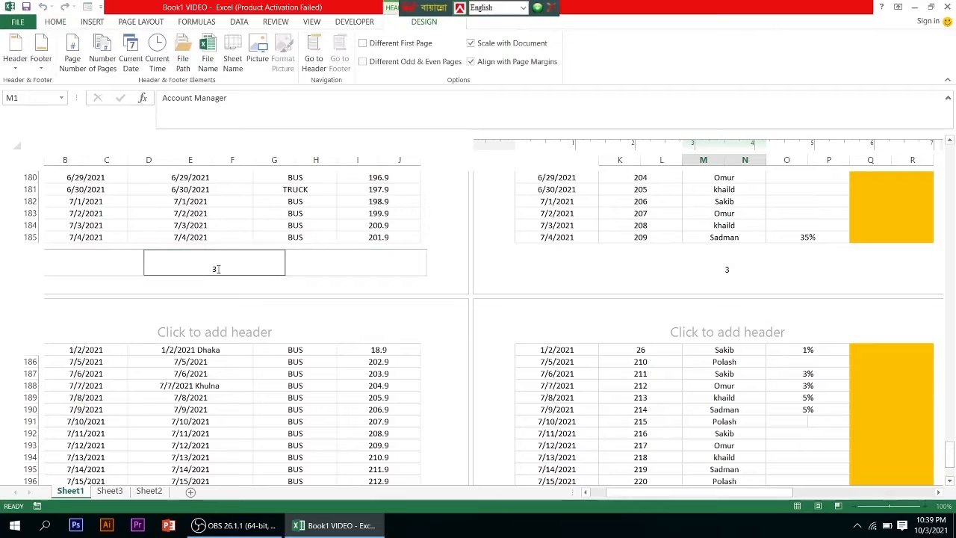
key(BackSpace)
drag(949, 456, 951, 480)
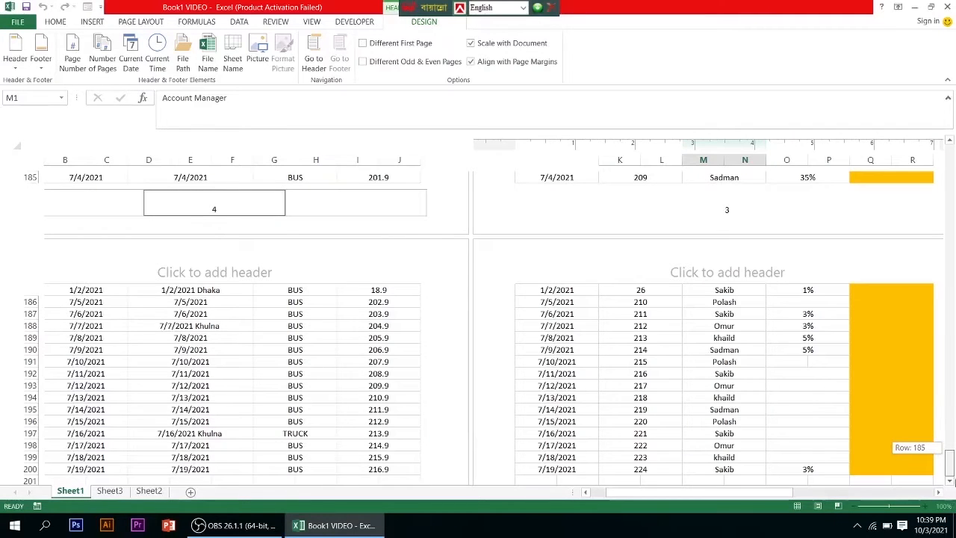
- Replace the center footer with 5 on the page that holds Order Quantity to Discount $ and ends at row 47
drag(950, 459, 903, 213)
click(727, 326)
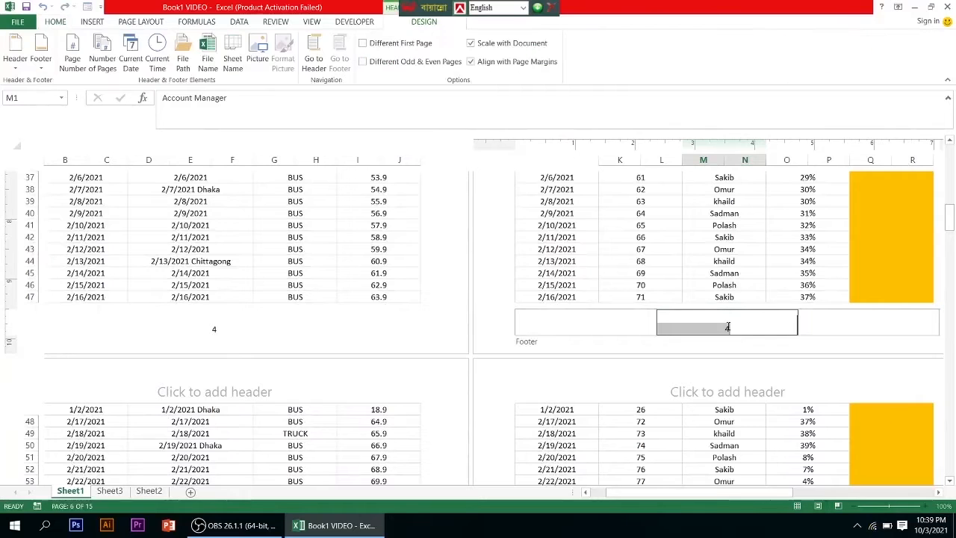
key(Delete)
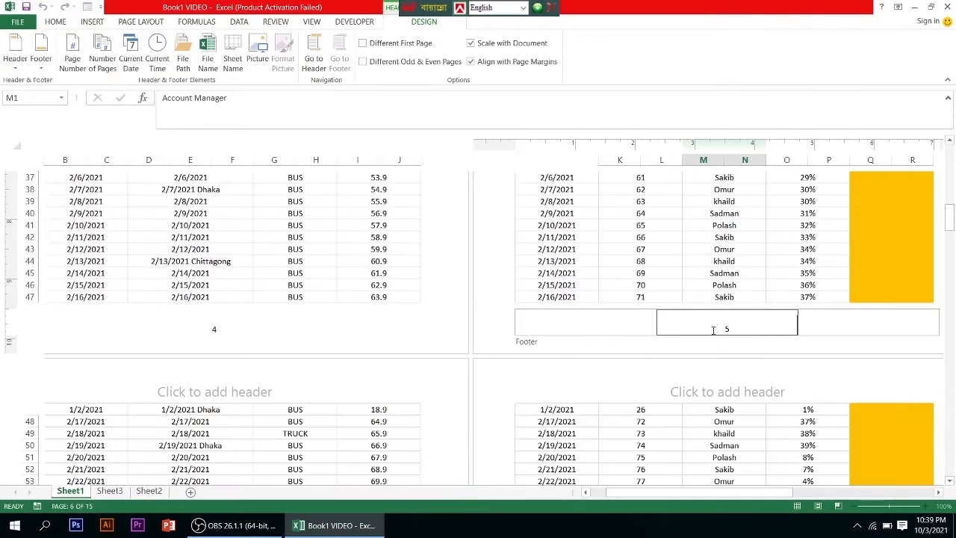
- Set the center footer to 6 on the Order Quantity page that ends at row 93
drag(947, 211, 946, 296)
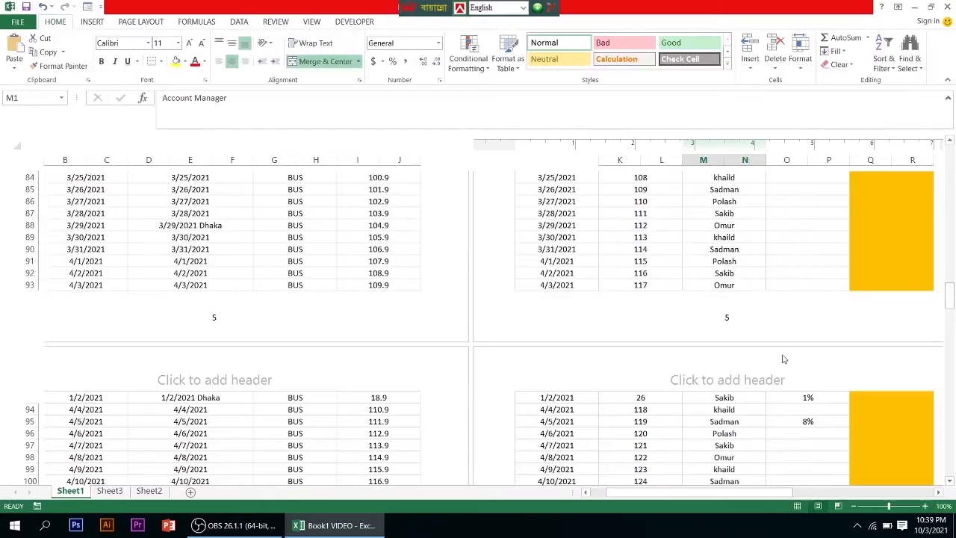
click(736, 317)
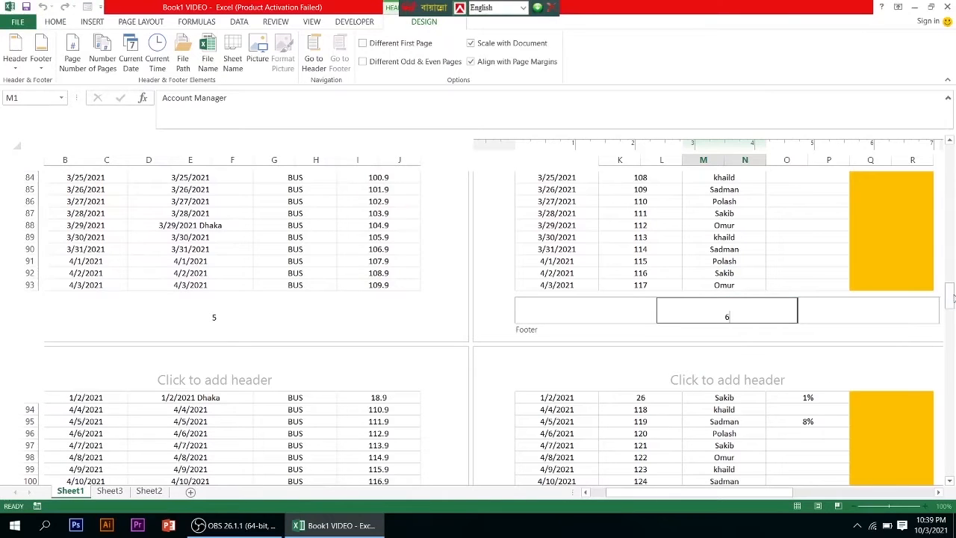
- Return to the start of the sheet and check it in Page Break Preview and Normal view
drag(947, 301, 888, 124)
click(838, 506)
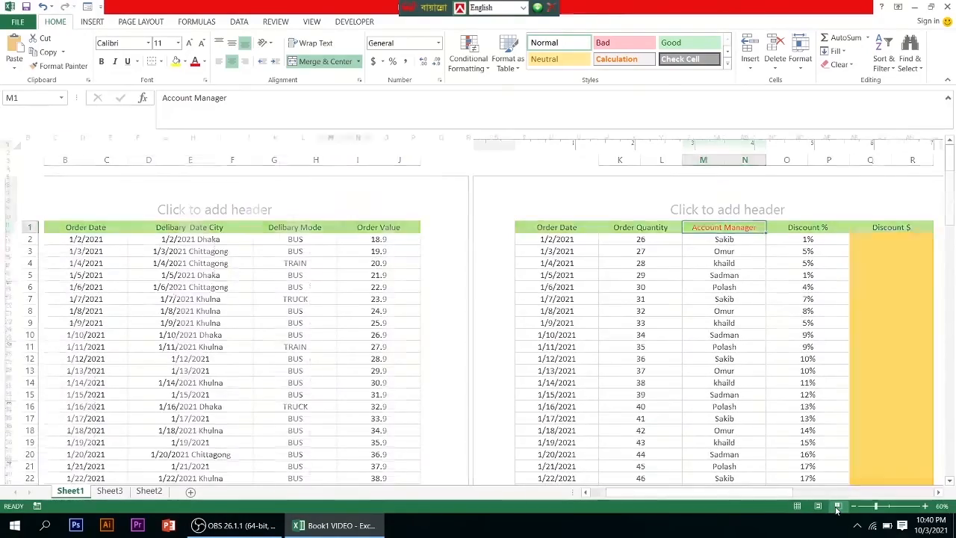
click(797, 506)
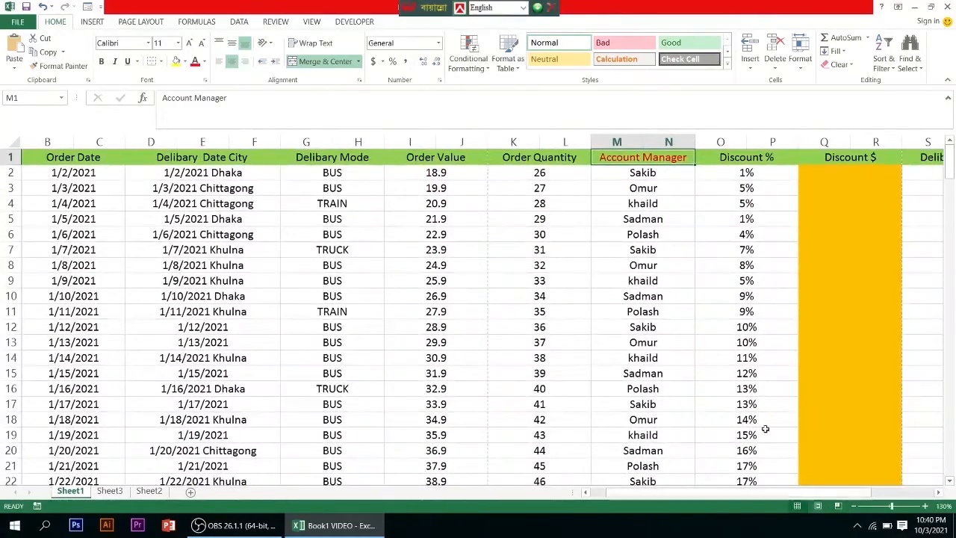
- In Page Layout view, enter 1 in the right footer section of the first page
click(818, 507)
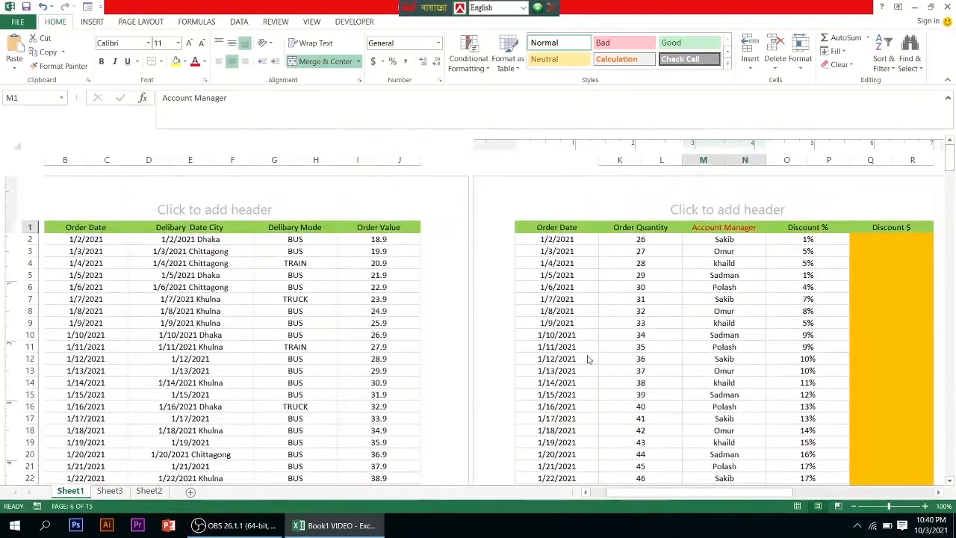
scroll(475, 306, down, 10)
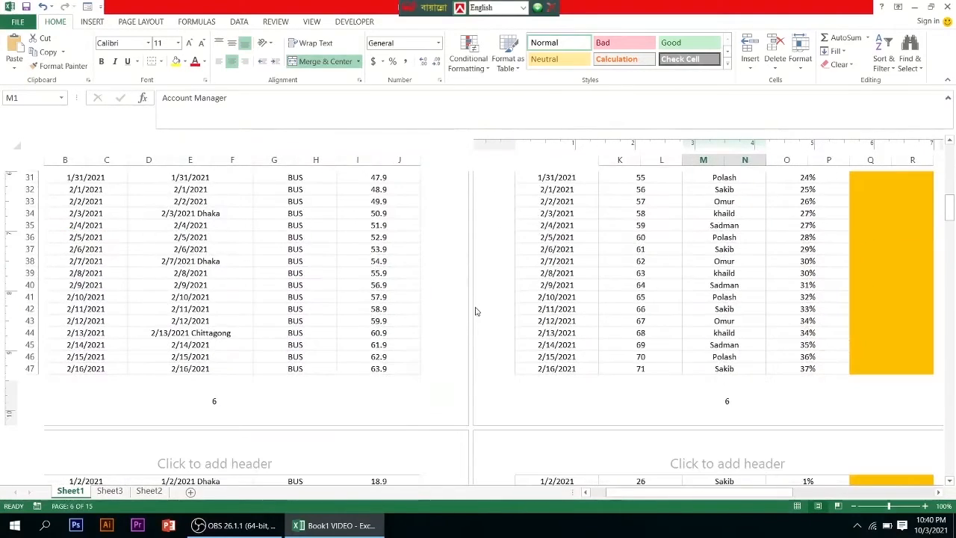
click(319, 393)
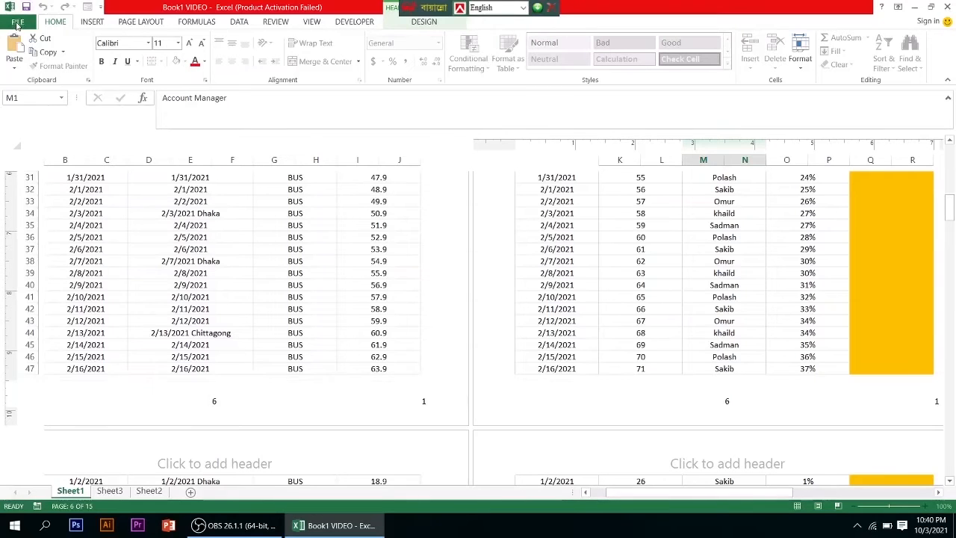
- Open the print preview and examine the footer numbers on the printed pages
click(17, 22)
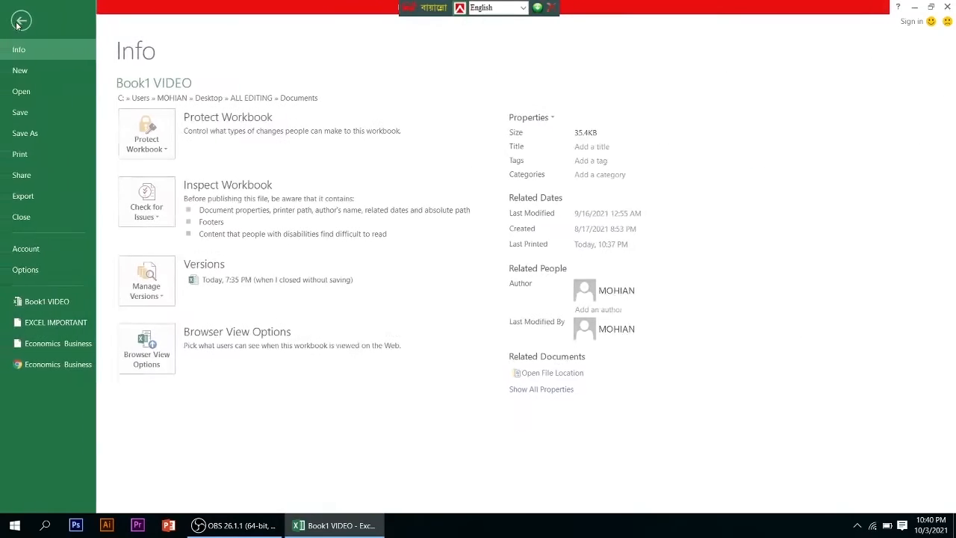
click(30, 154)
scroll(639, 272, down, 5)
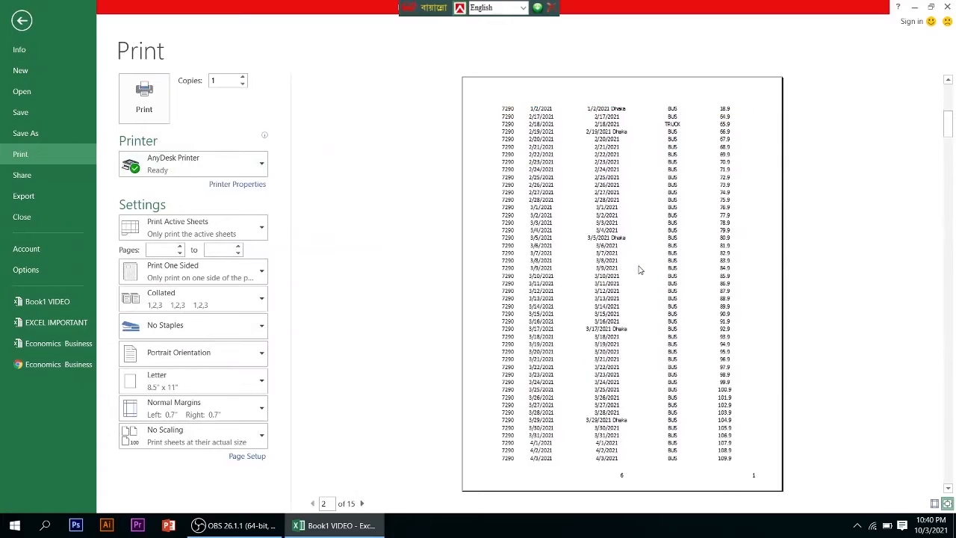
- Compare the repeated titles and the center and right footers across the pages of the print preview, and return to the worksheet
scroll(643, 276, down, 5)
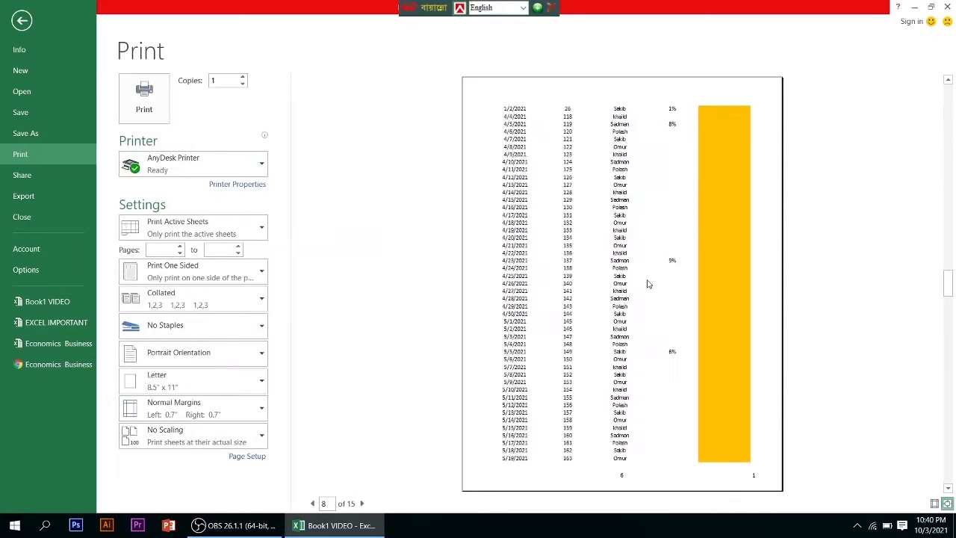
scroll(693, 340, down, 1)
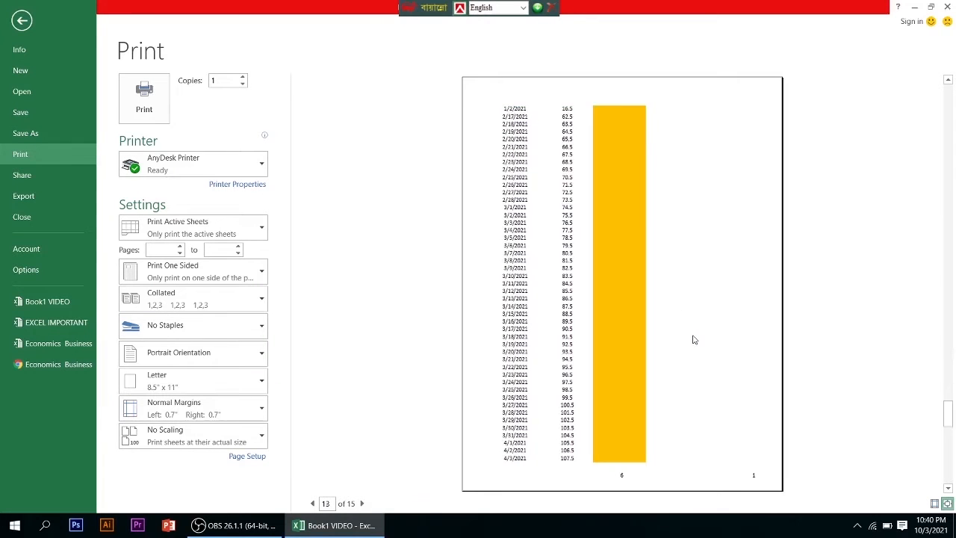
scroll(693, 339, up, 7)
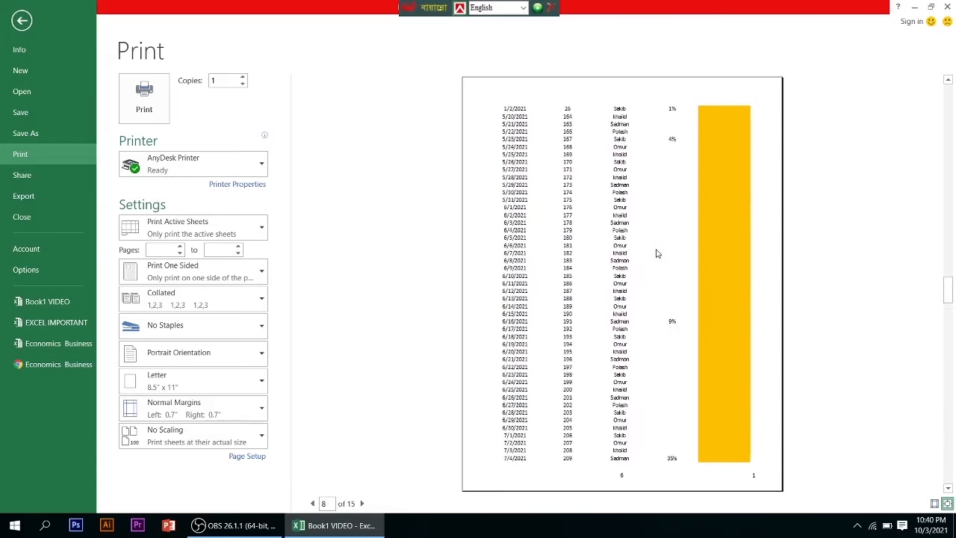
scroll(657, 253, up, 1)
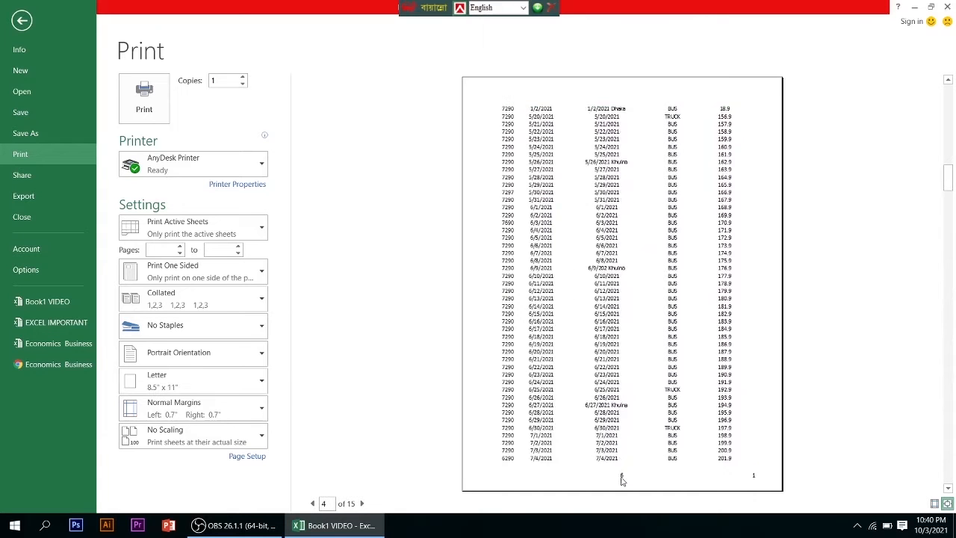
scroll(672, 345, up, 3)
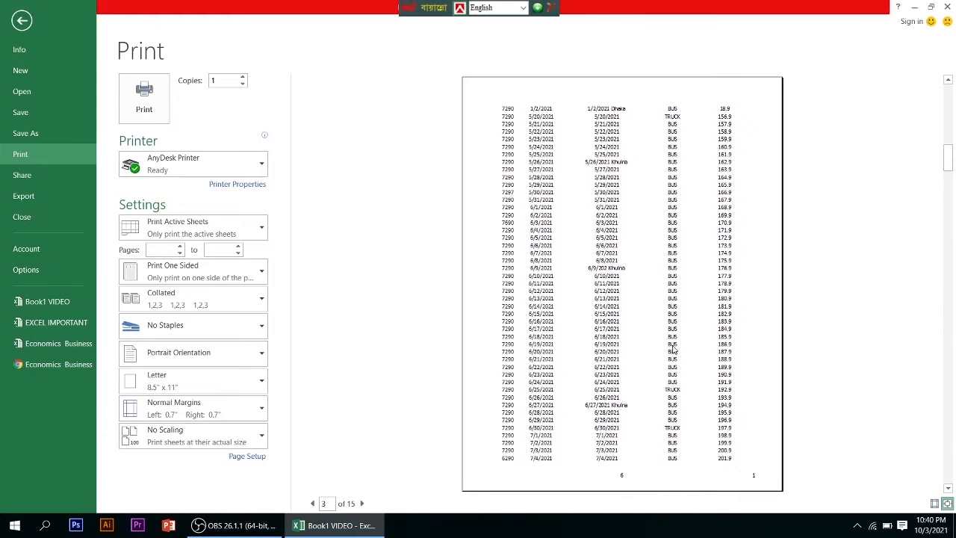
scroll(645, 209, down, 7)
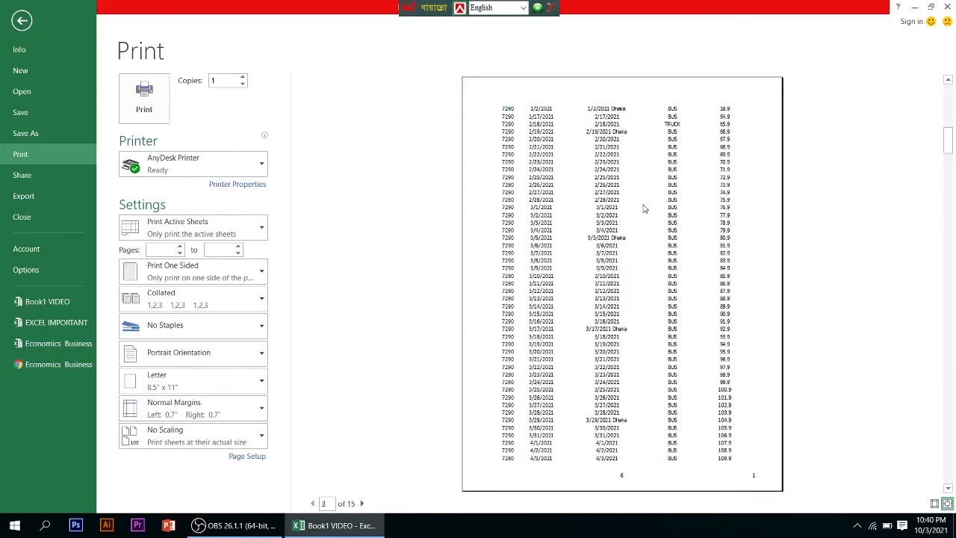
scroll(657, 258, down, 3)
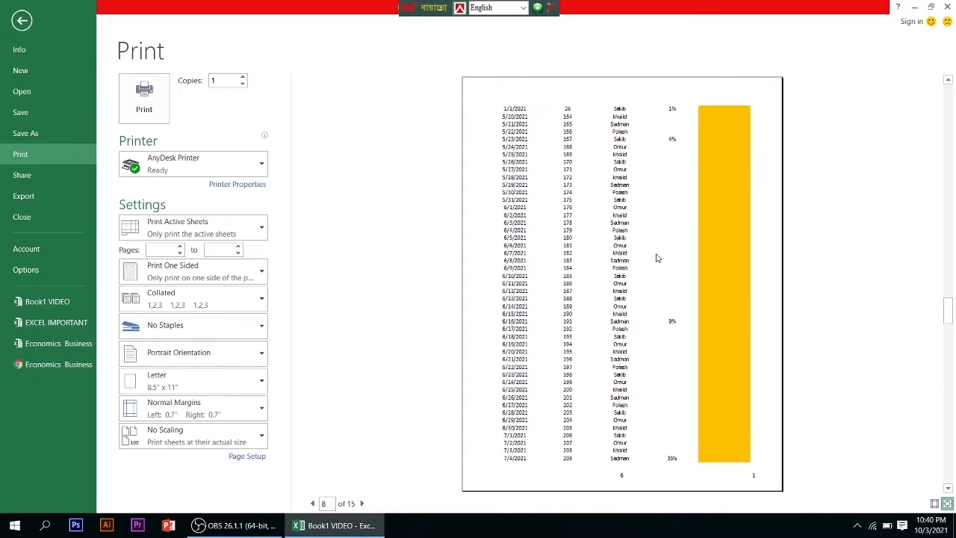
scroll(657, 258, up, 5)
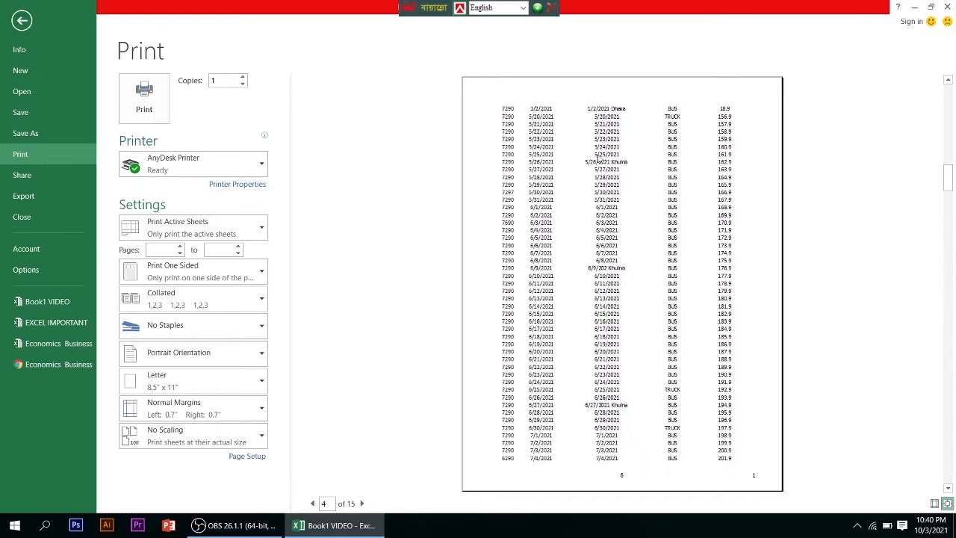
click(21, 21)
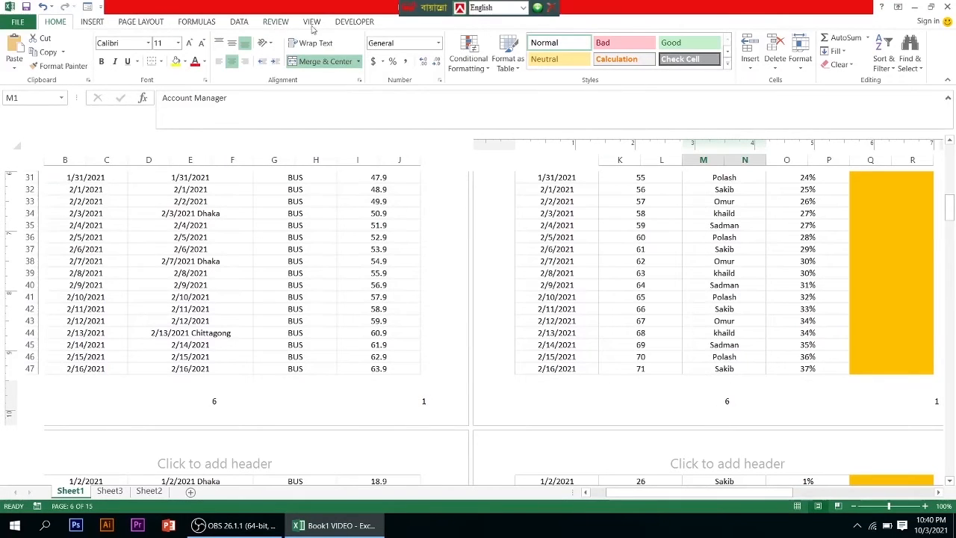
- Compare the worksheet in Normal, Page Break Preview and Page Layout views, and leave it in Normal view
click(276, 23)
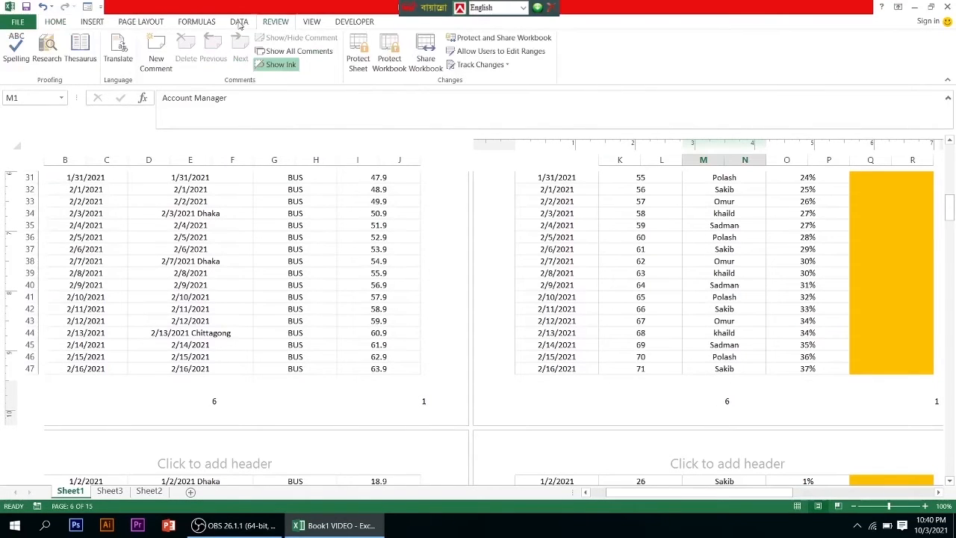
click(311, 22)
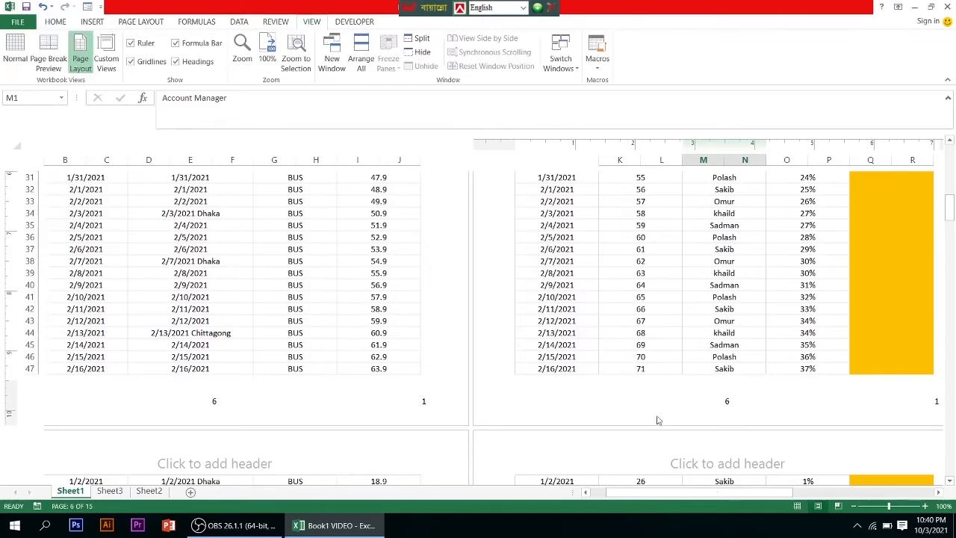
click(796, 508)
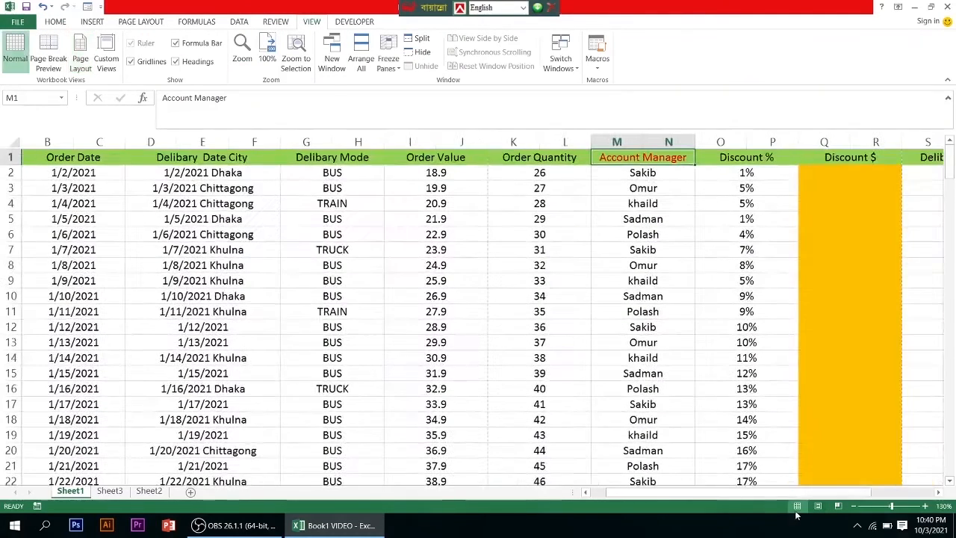
click(48, 62)
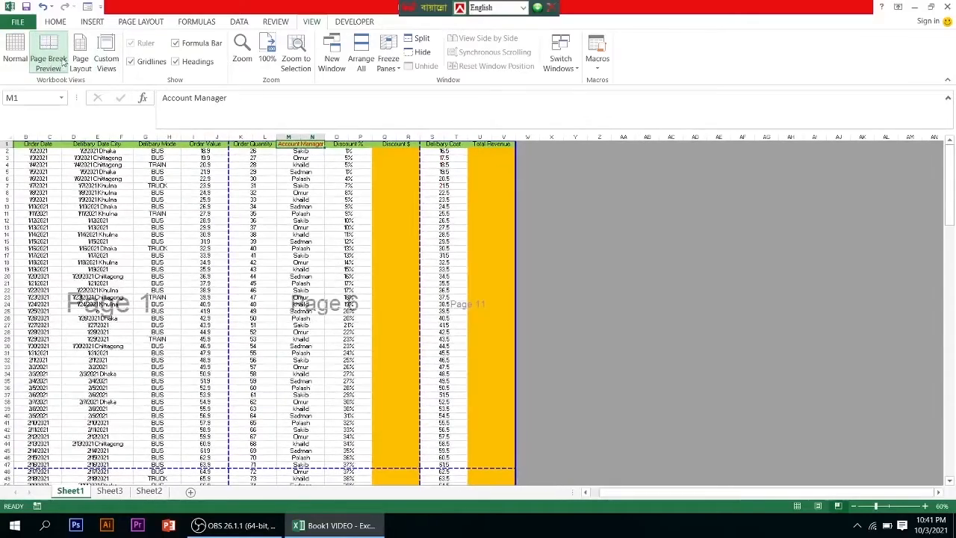
click(80, 61)
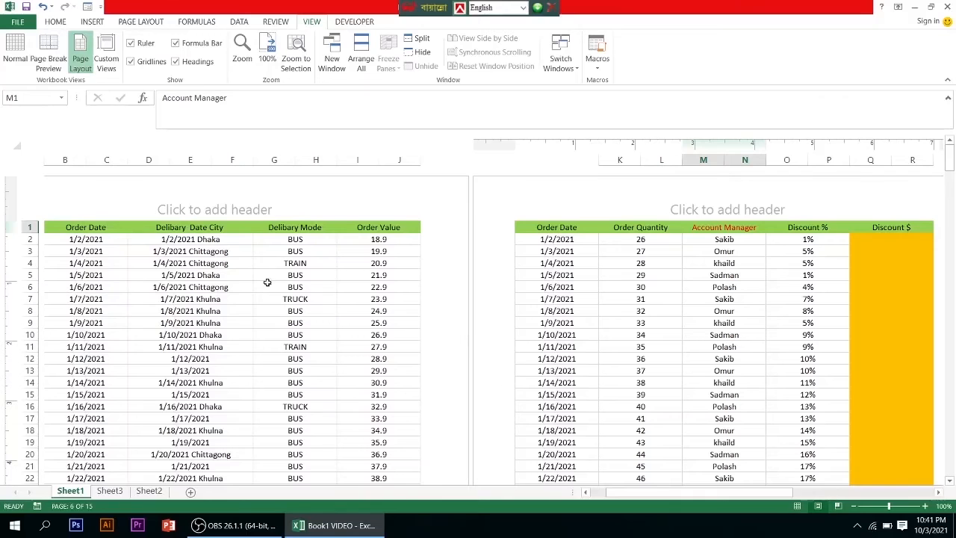
click(798, 506)
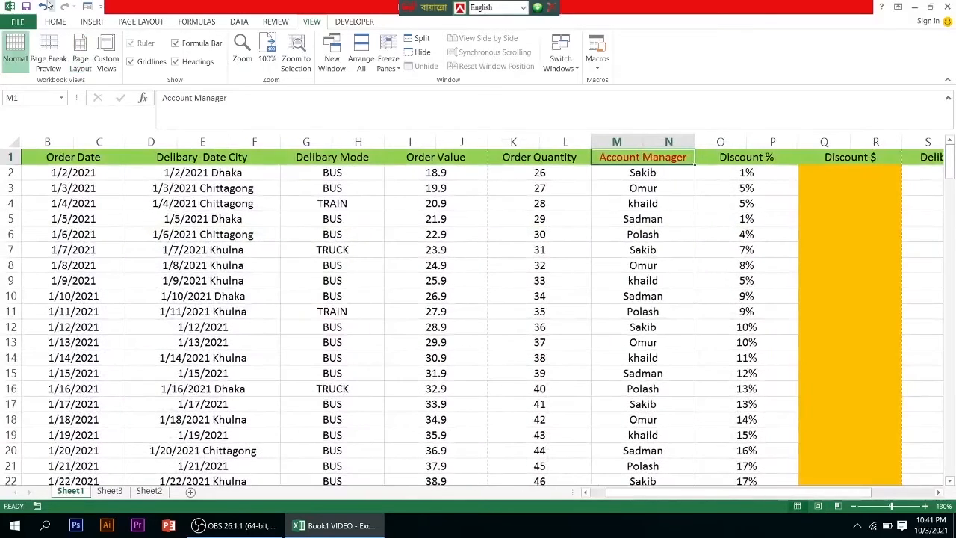
- Reopen the print preview, check the pages through to the last one, and return to the worksheet
click(17, 21)
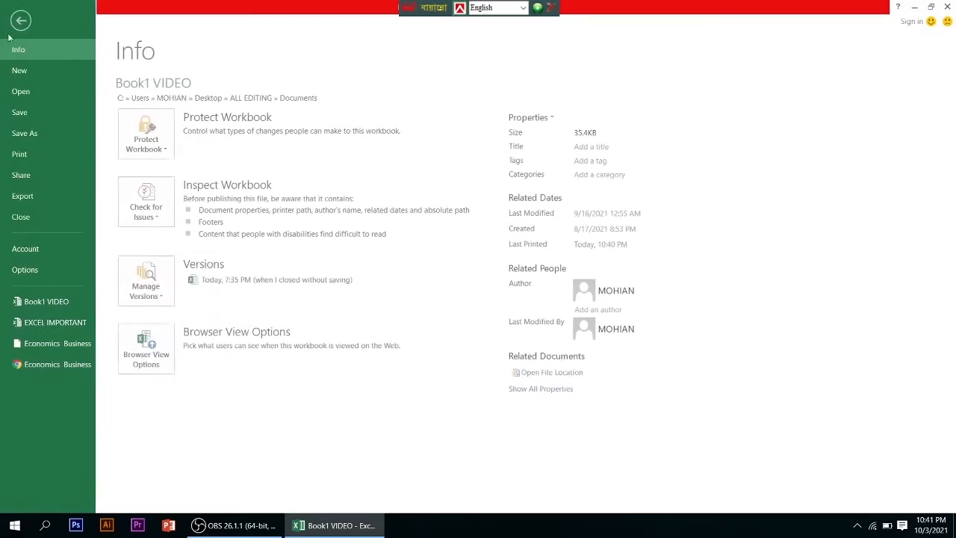
click(35, 156)
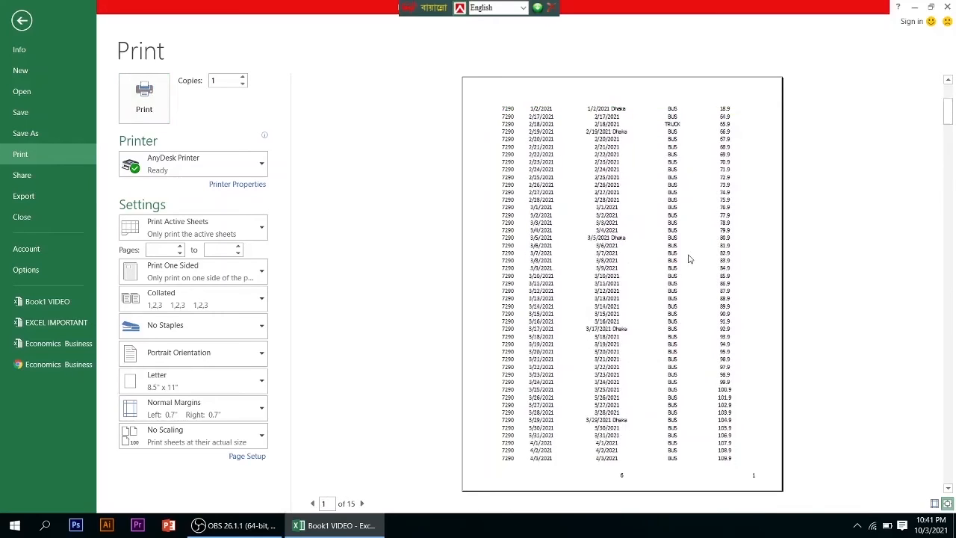
scroll(689, 259, down, 11)
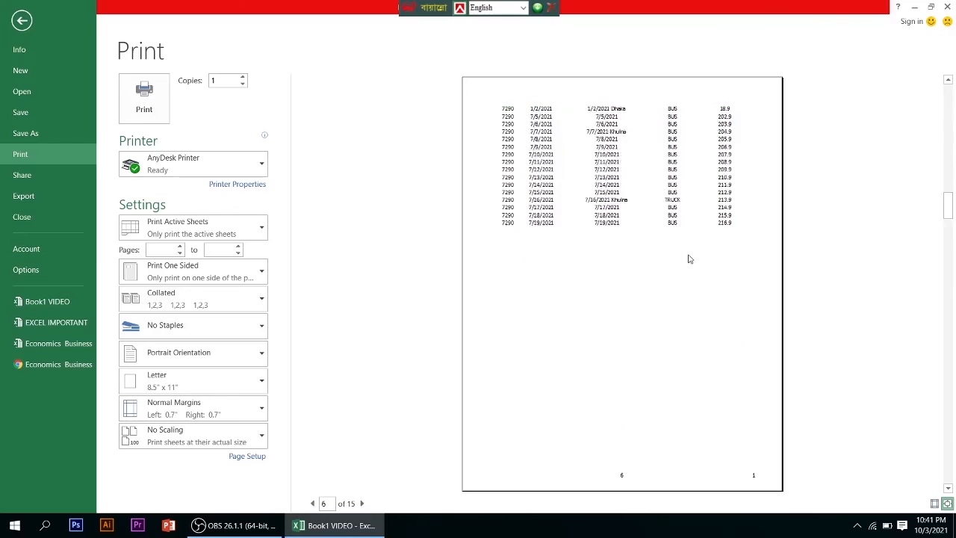
scroll(689, 259, down, 3)
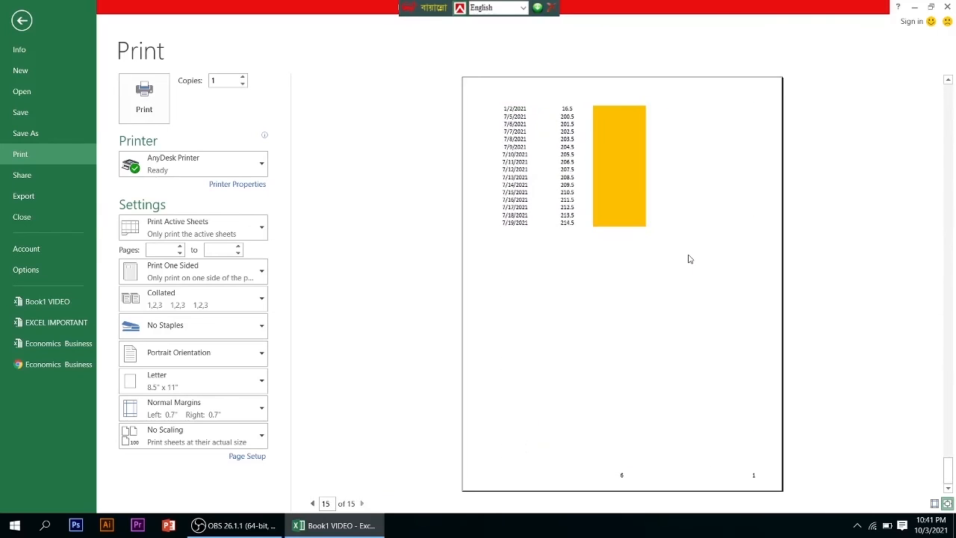
scroll(690, 259, up, 6)
scroll(690, 257, up, 8)
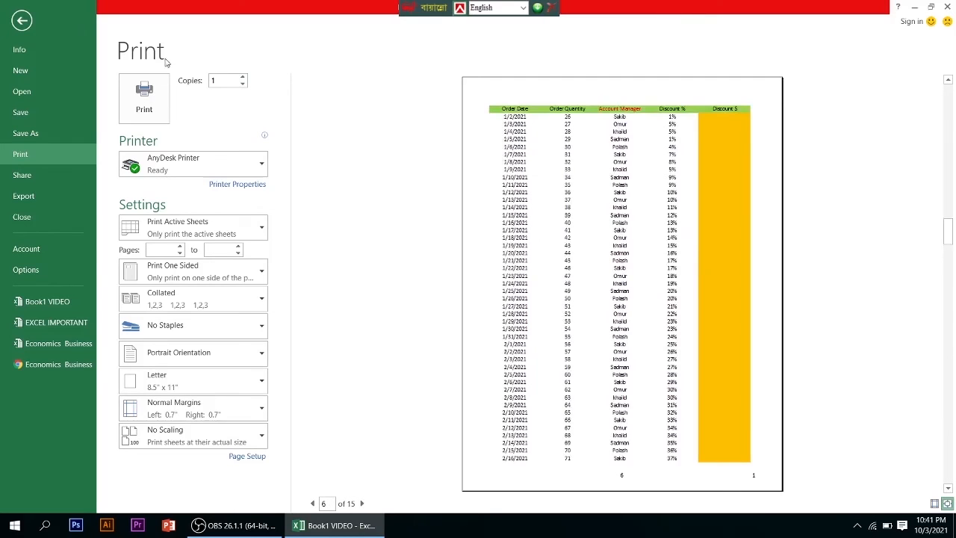
click(22, 20)
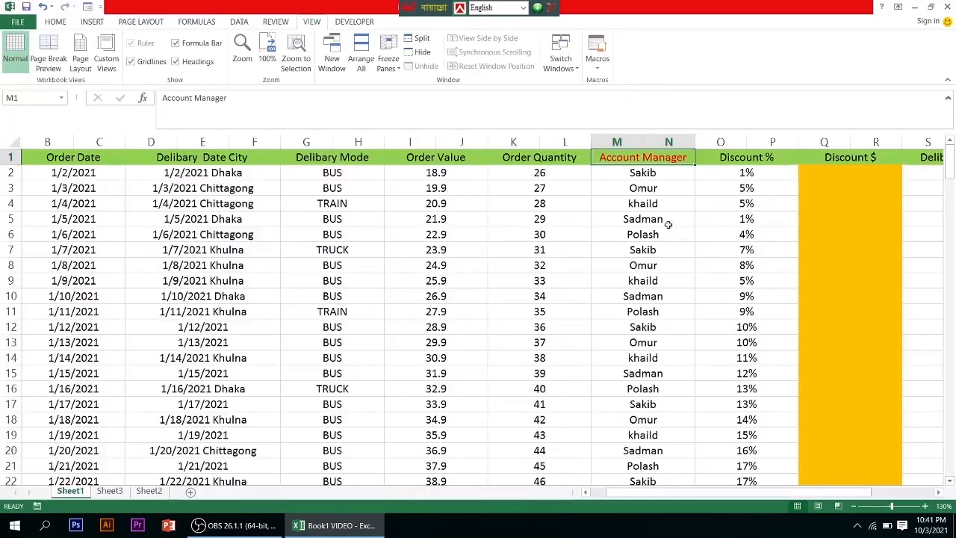